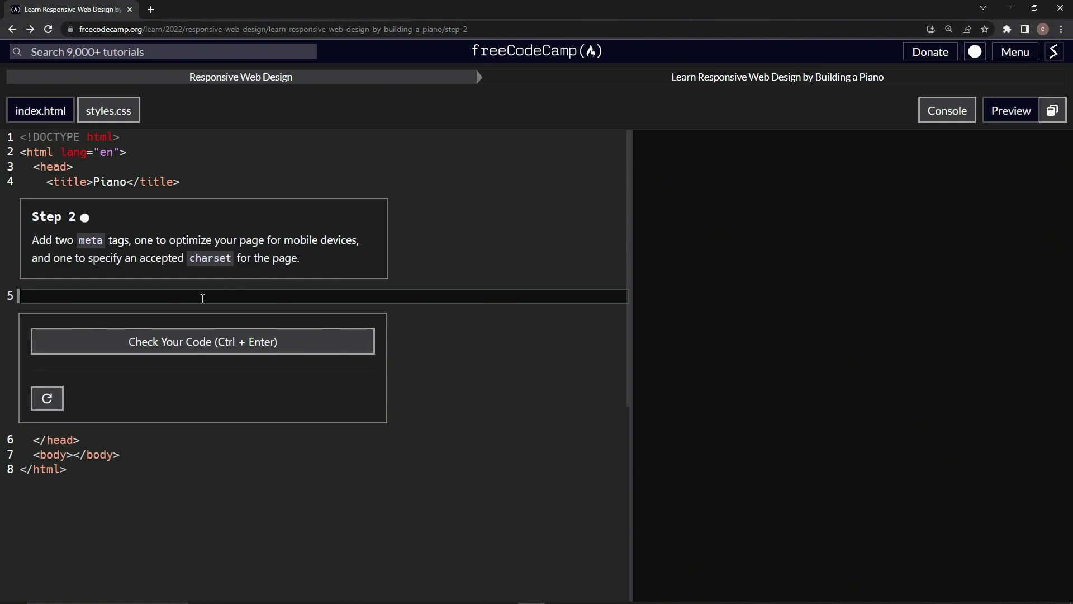
text(M)
text(mne)
Write two bare <meta> tags on lines 5 and 6, fixing typos, then return to line 5
key(BackSpace)
key(BackSpace)
key(BackSpace)
key(BackSpace)
text(<mn)
text(e)
key(BackSpace)
key(BackSpace)
text(eta>)
key(Return)
text(<meta)
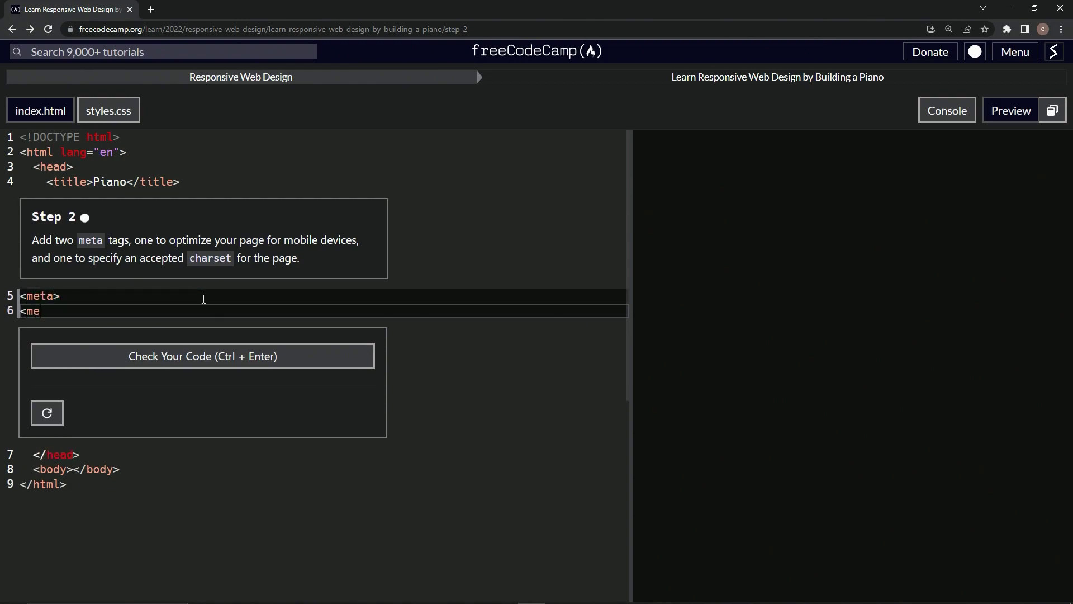
text(>)
key(Up)
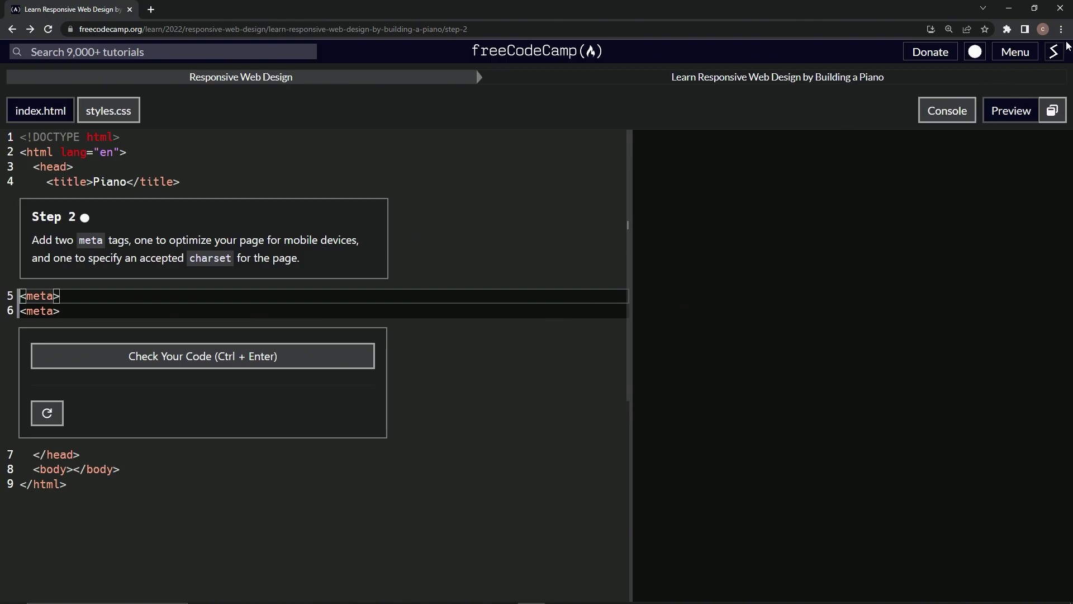
Copy the page's viewport meta tag from DevTools' head and select the empty meta on line 5
key(F12)
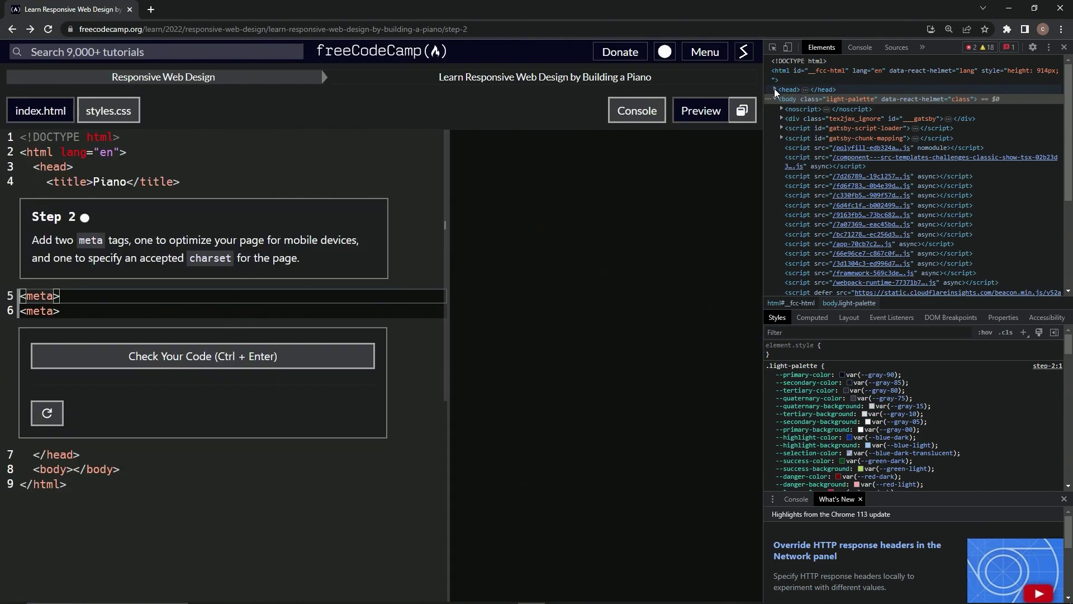
click(774, 89)
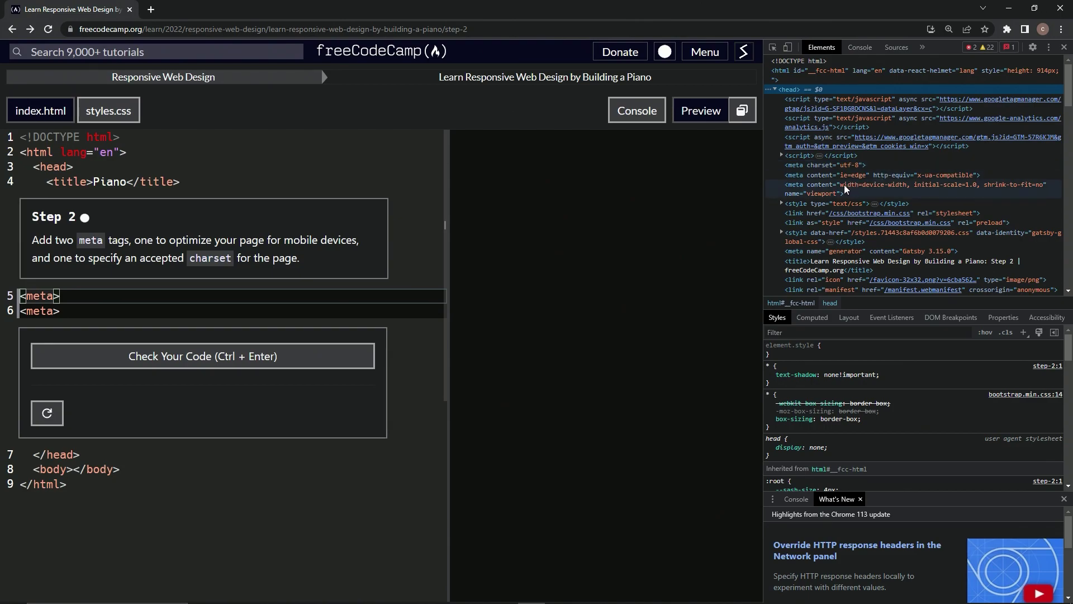
click(796, 187)
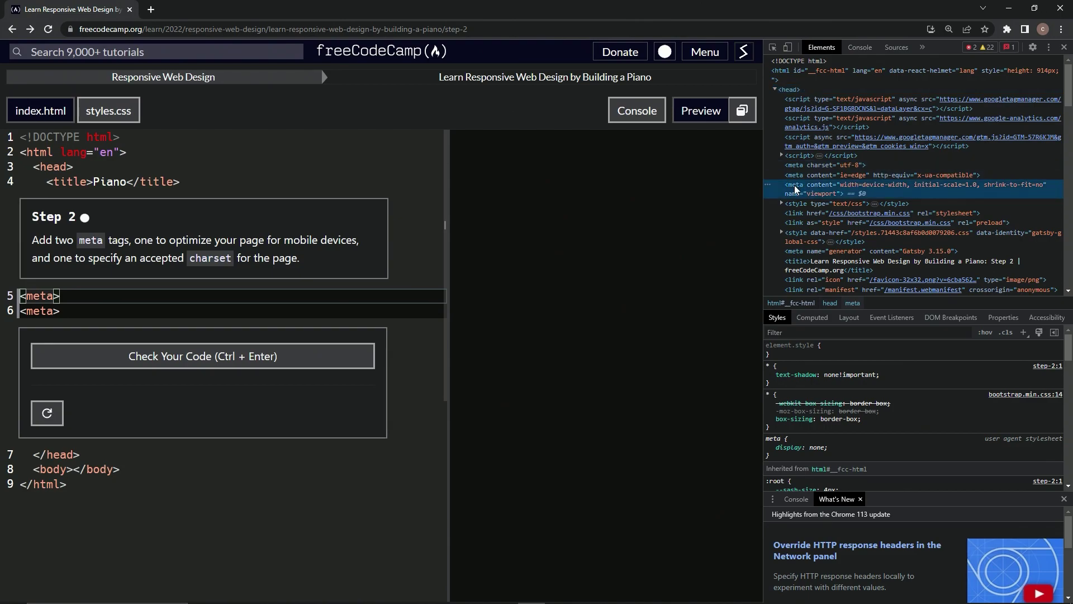
click(90, 303)
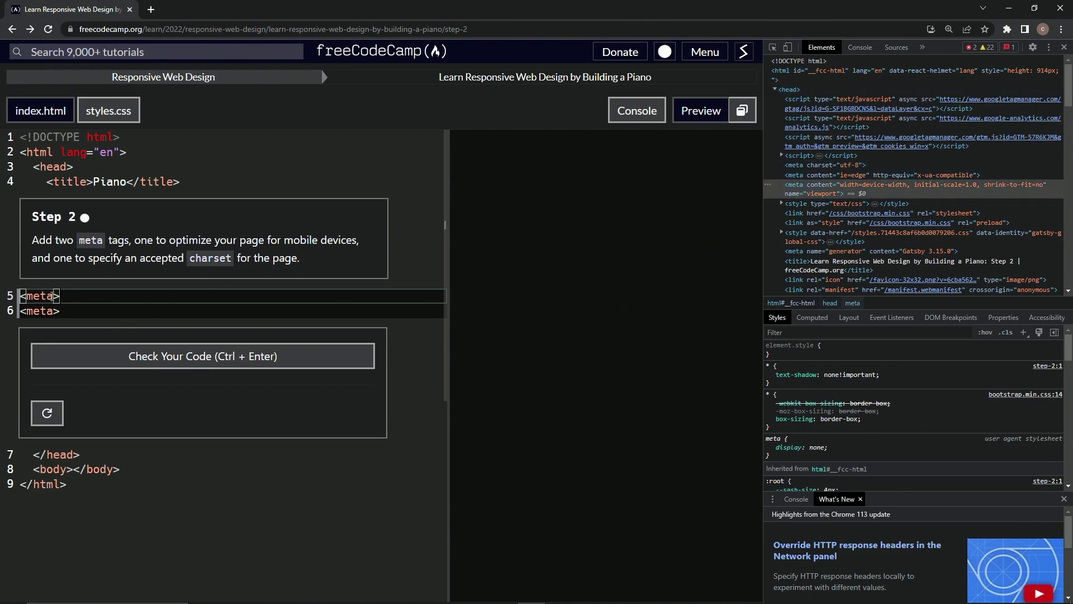
key(shift+Home)
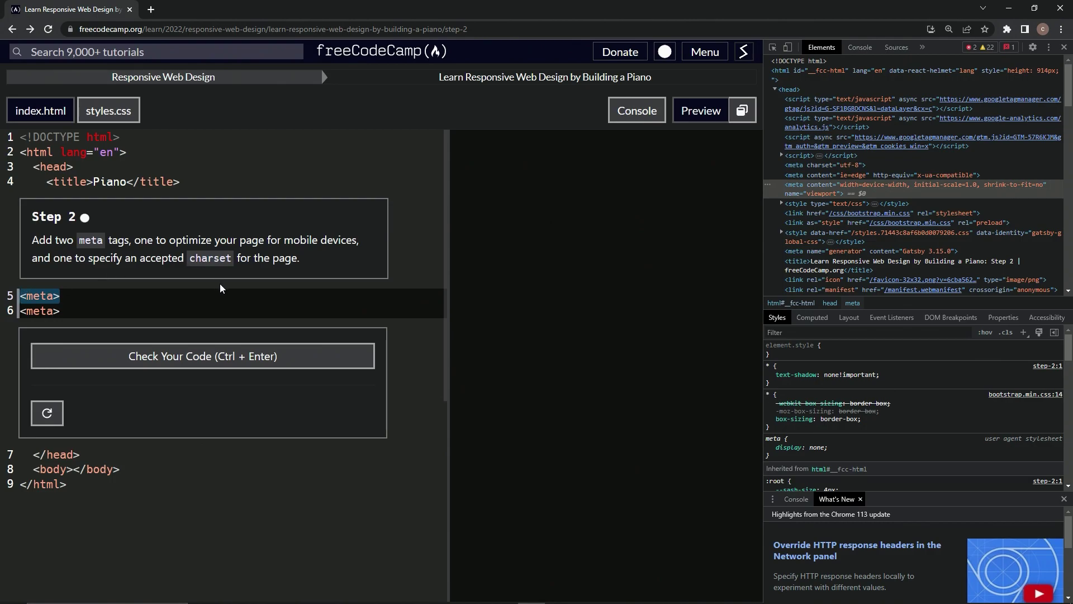
Paste the viewport meta tag over line 5 and review its name and content attributes
text(<meta content="width=device-width, initial-scale=1.0, shrink-to-fit=no" name="viewport">)
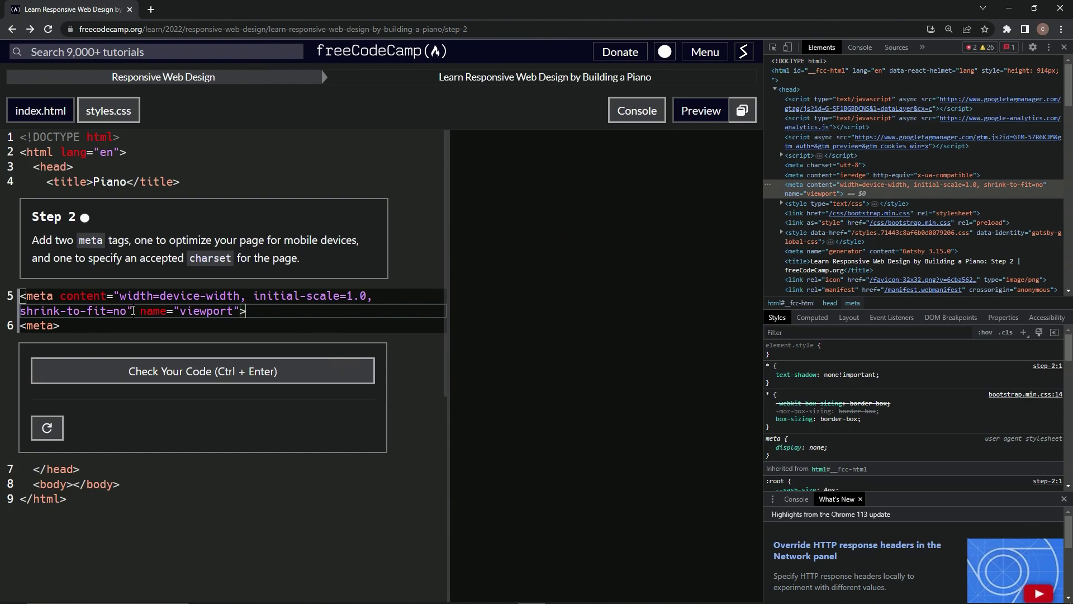
drag(126, 310, 360, 304)
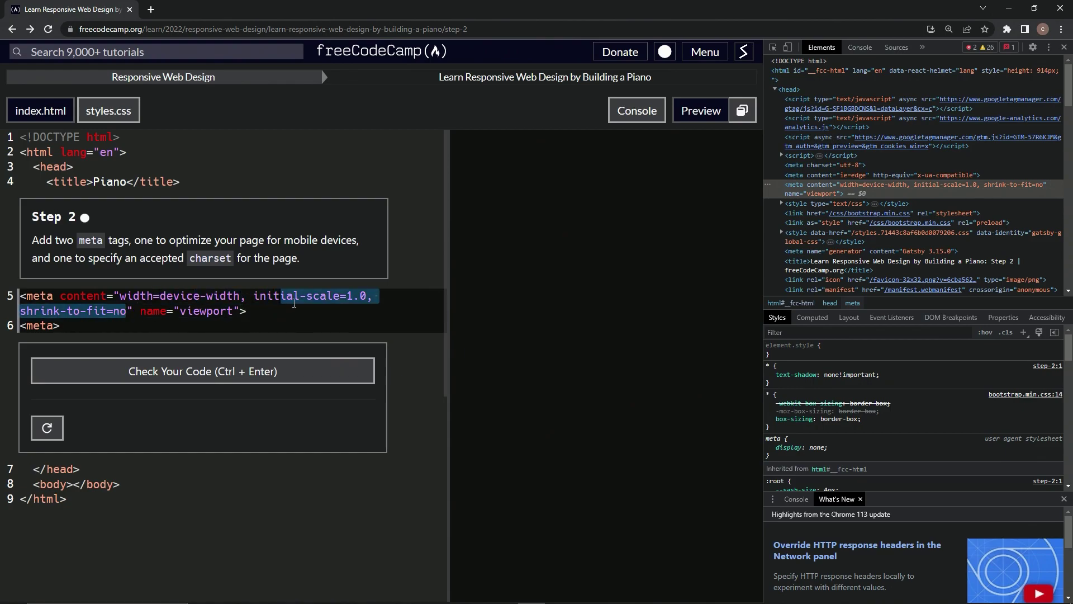
click(359, 304)
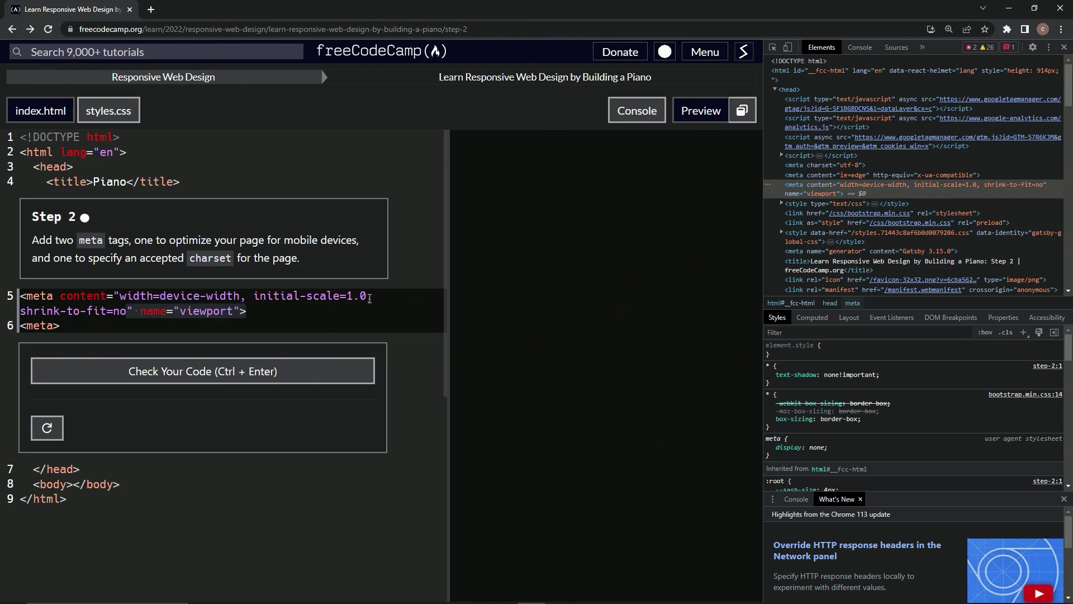
text(,)
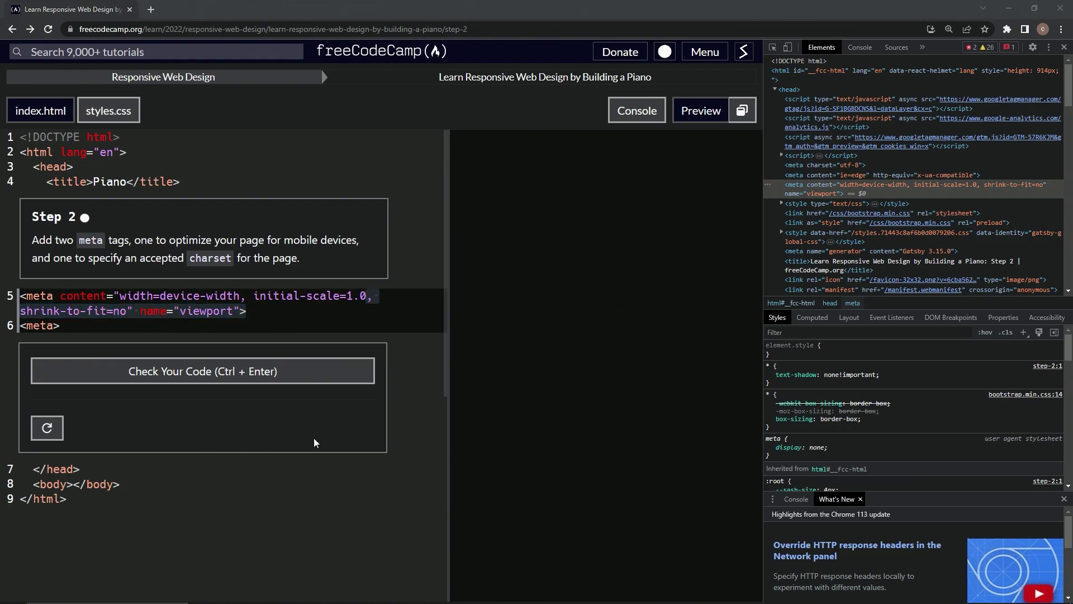
key(shift+Down)
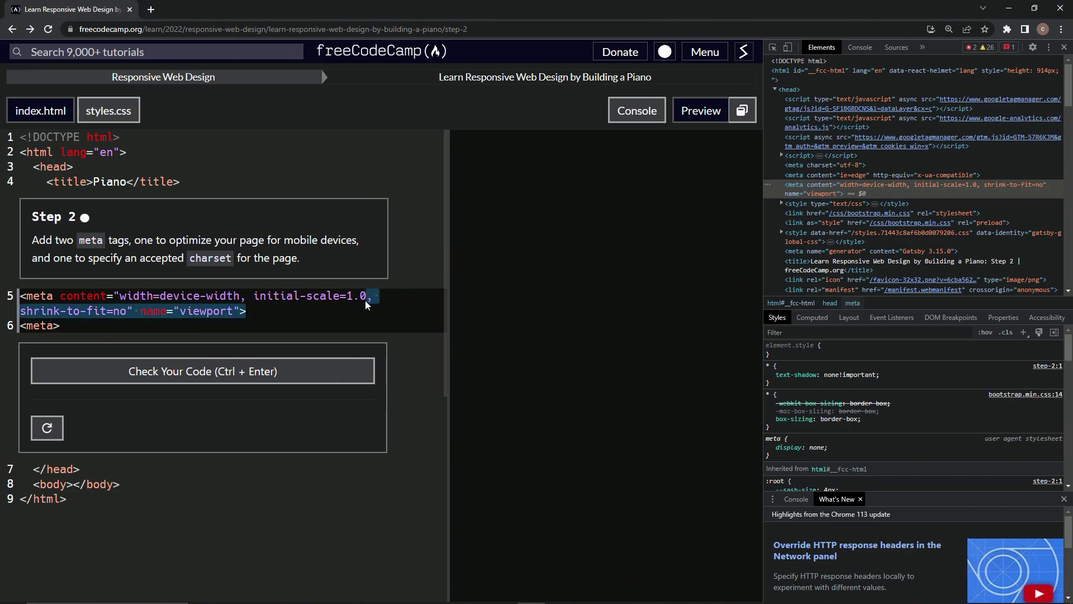
click(135, 309)
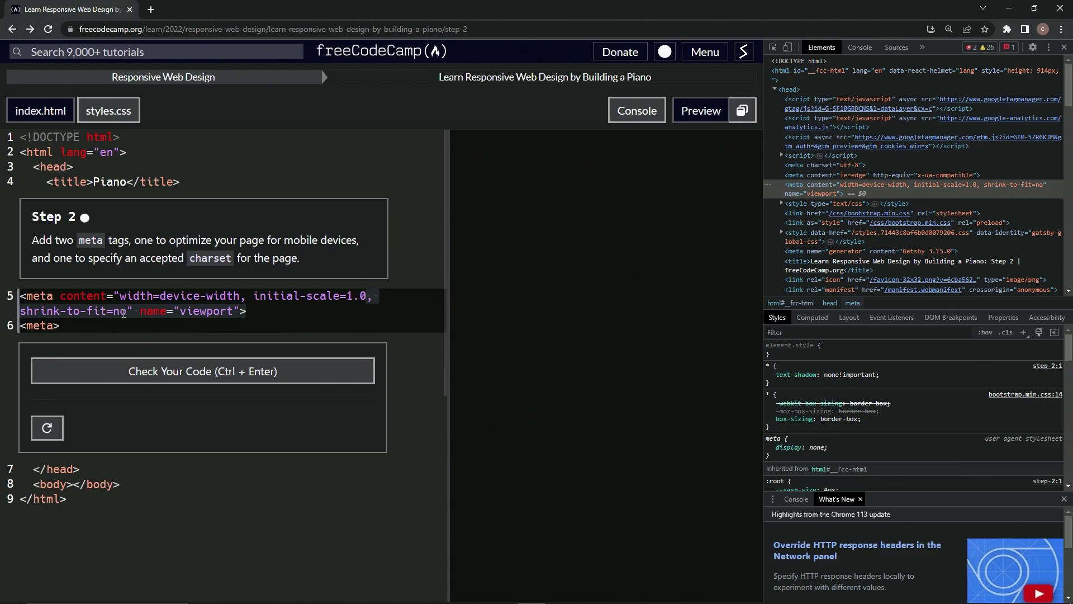
key(Right)
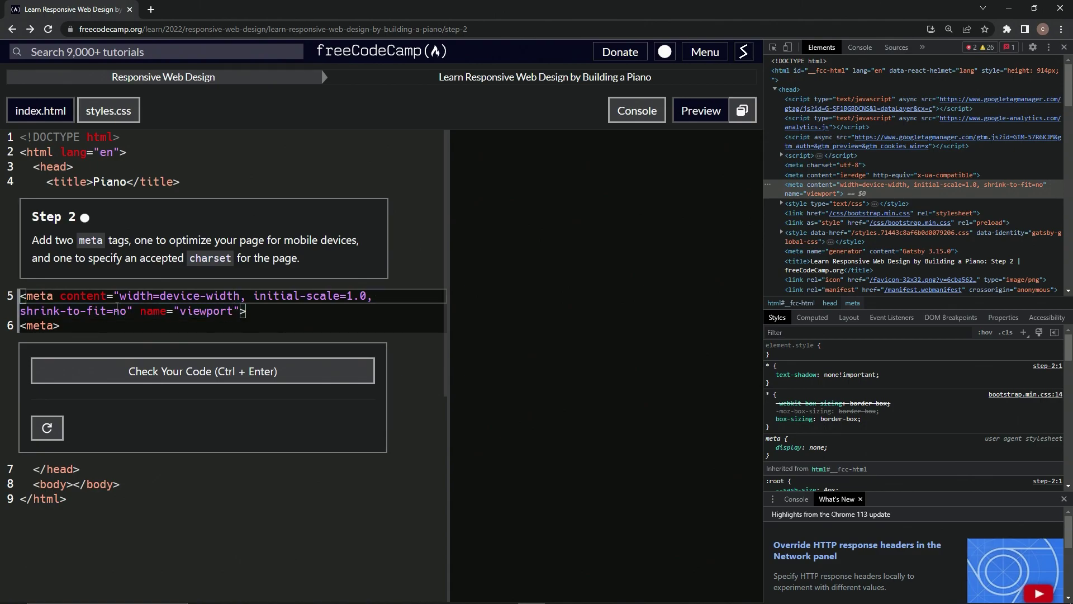
Delete shrink-to-fit=no from the content and check the code, which fails asking for charset
drag(129, 310, 367, 295)
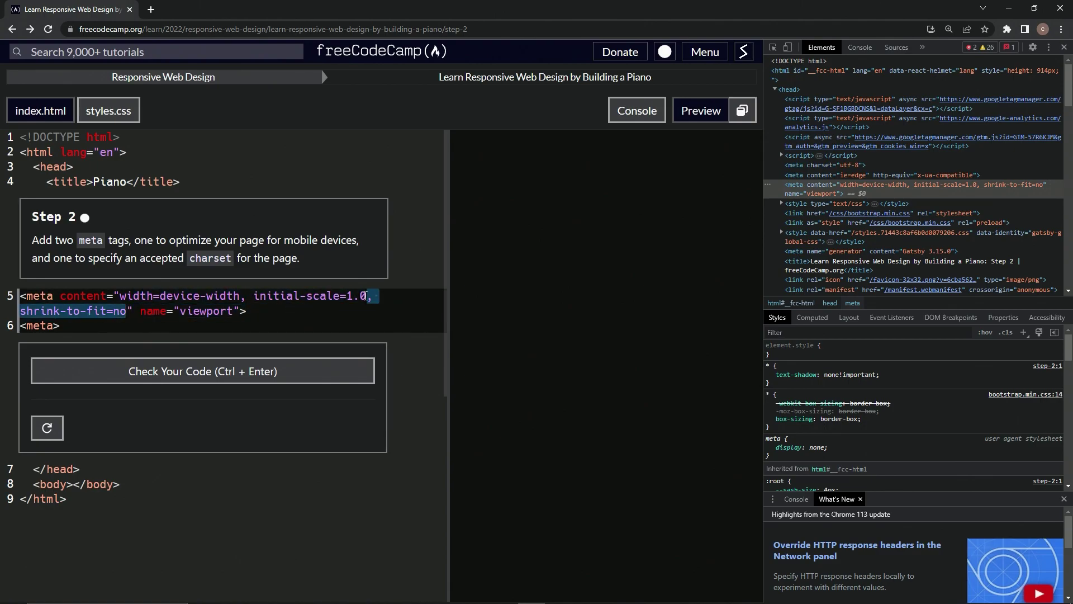
key(BackSpace)
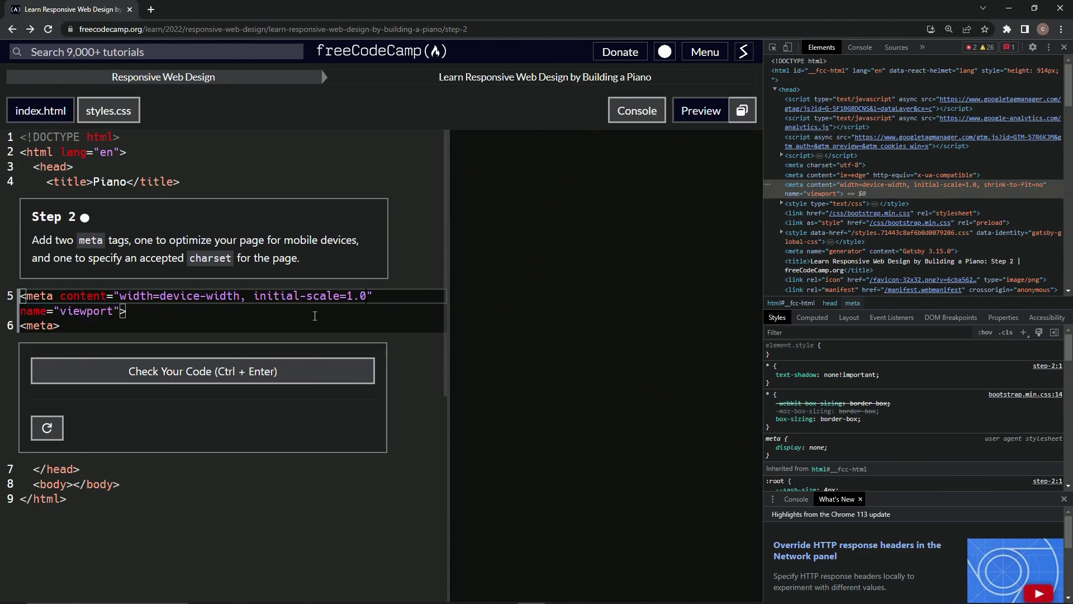
click(162, 371)
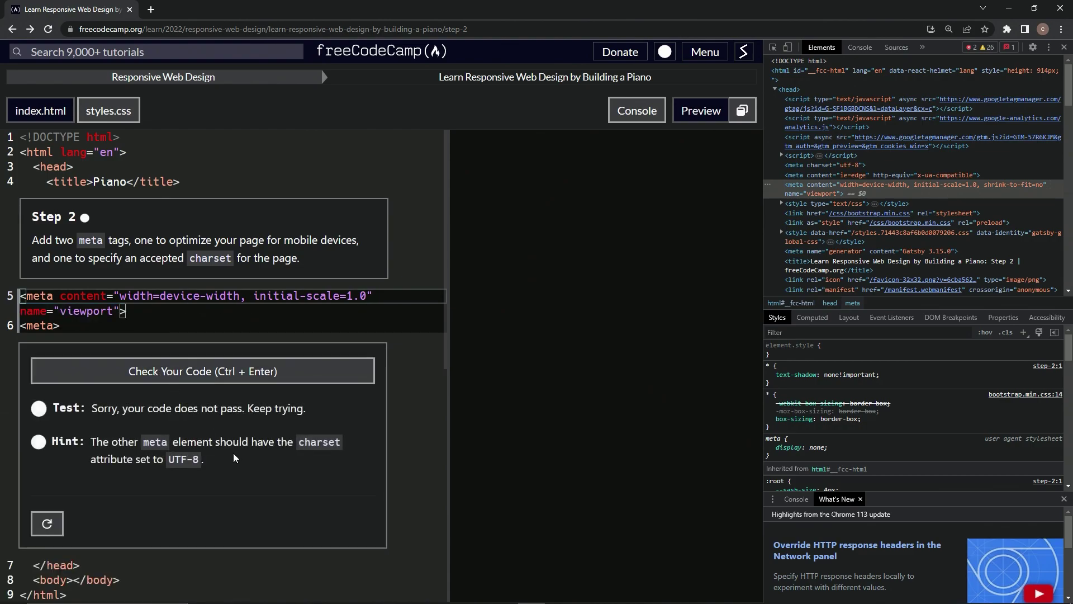
click(57, 325)
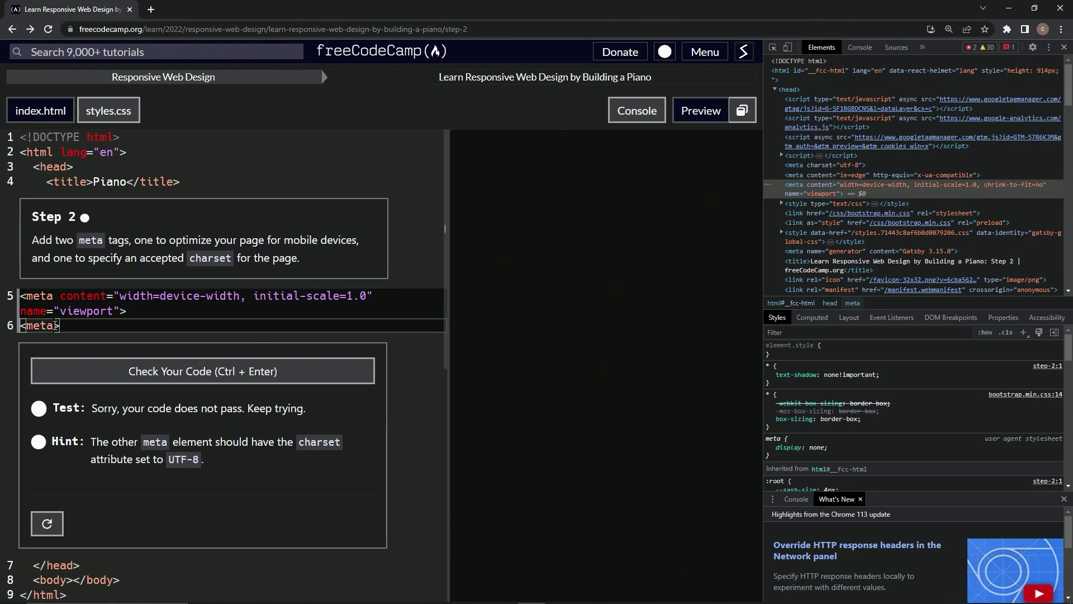
text(charset)
text(=)
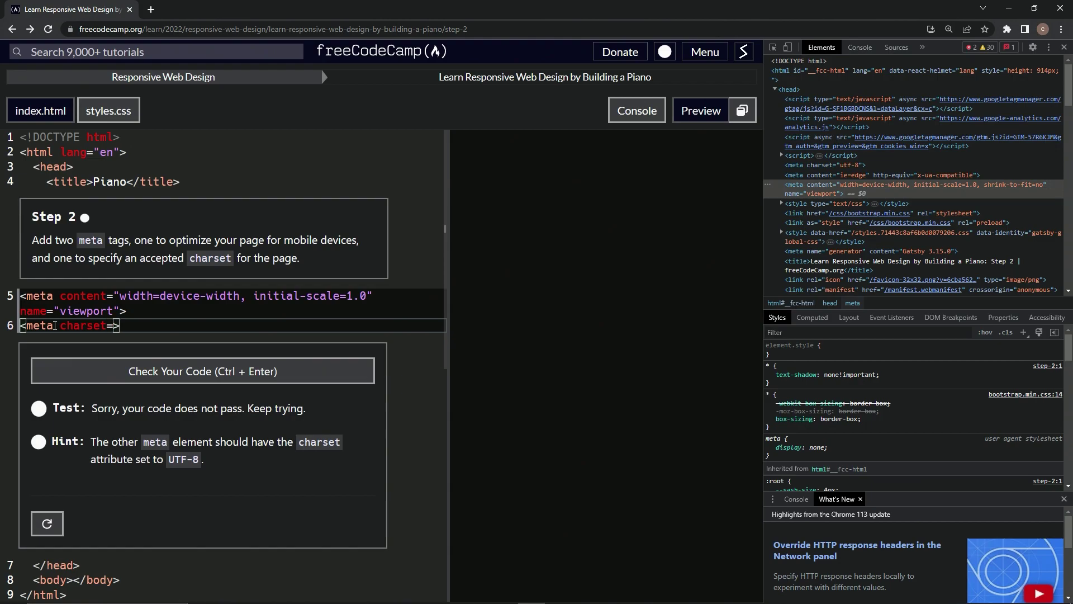
text('U)
text(TF)
Enter charset='utf-8' in the line 6 meta tag, correcting the mistyped value
key(BackSpace)
key(BackSpace)
key(BackSpace)
text(un)
key(BackSpace)
text(t)
text(f-)
text(8)
Re-check the charset and viewport meta code, then submit it to open Step 3
click(151, 375)
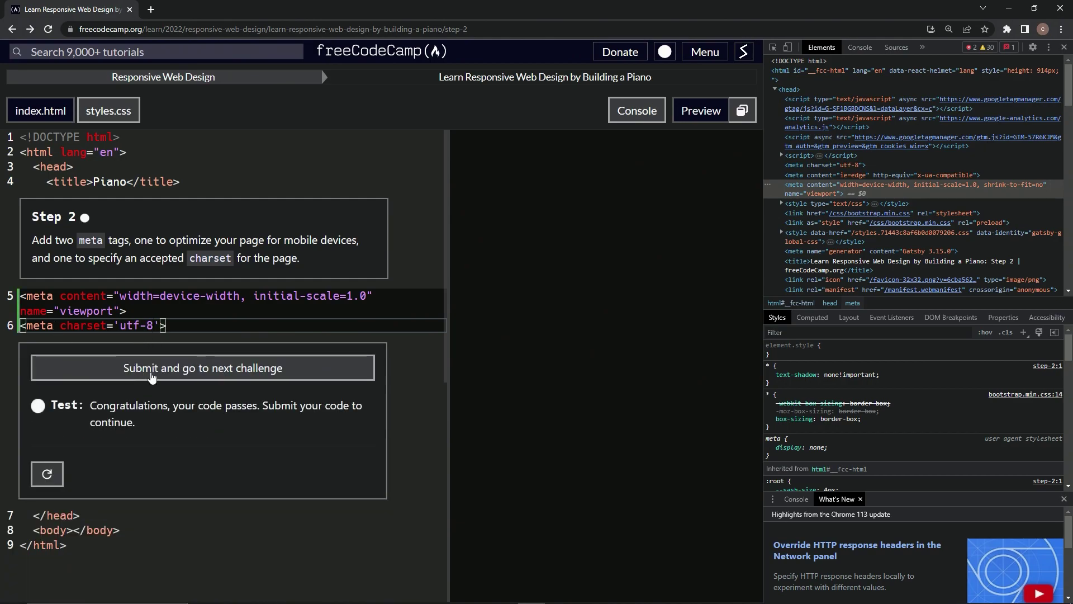
click(150, 378)
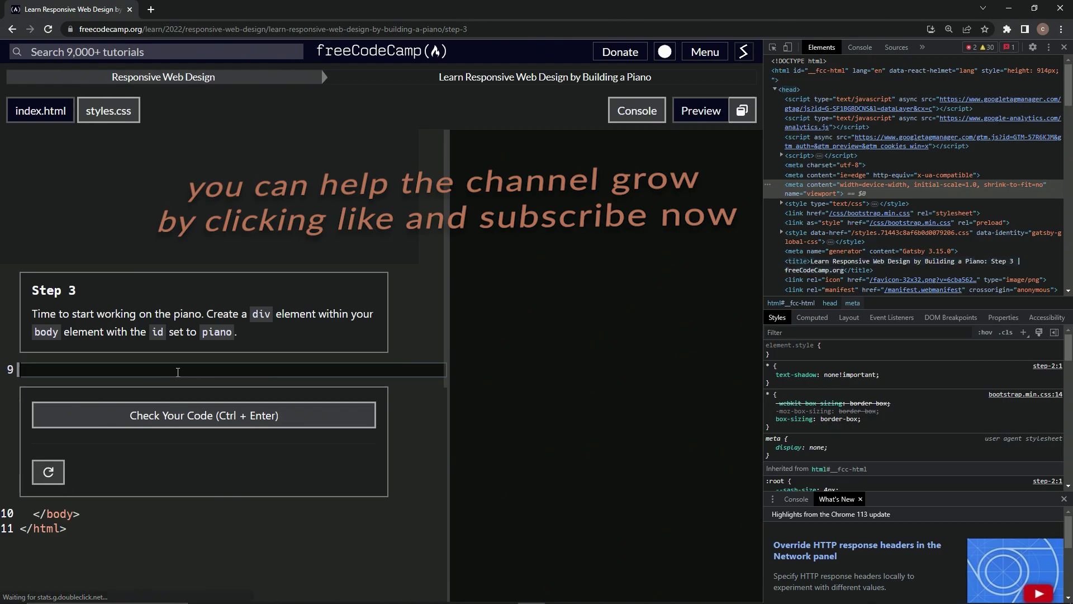